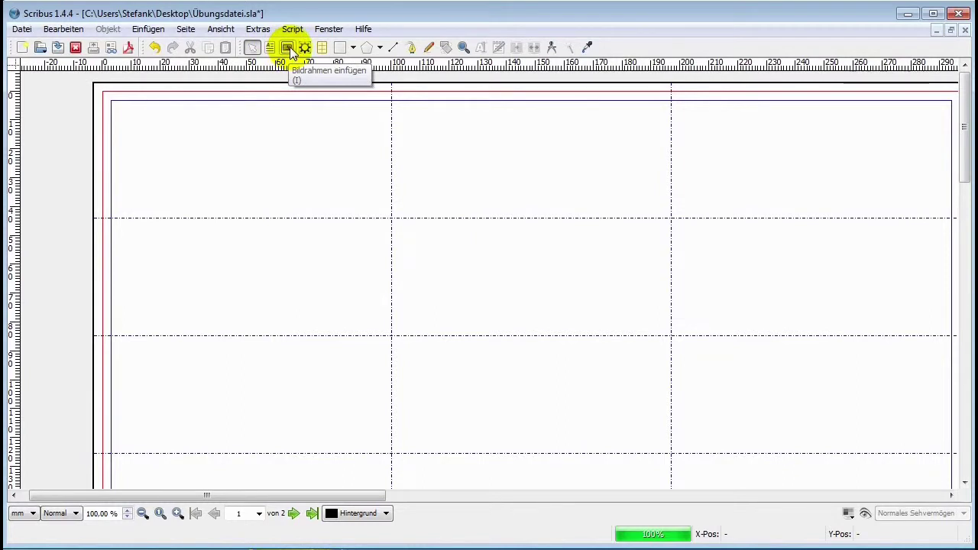
# Draw an image frame and fit it between the guides in the page's upper middle column, about 97 by 81.6 mm
pyautogui.moveTo(184, 132)
pyautogui.mouseDown()
pyautogui.moveTo(255, 210)
pyautogui.moveTo(428, 359)
pyautogui.mouseUp()
pyautogui.moveTo(360, 273); pyautogui.dragTo(568, 240)
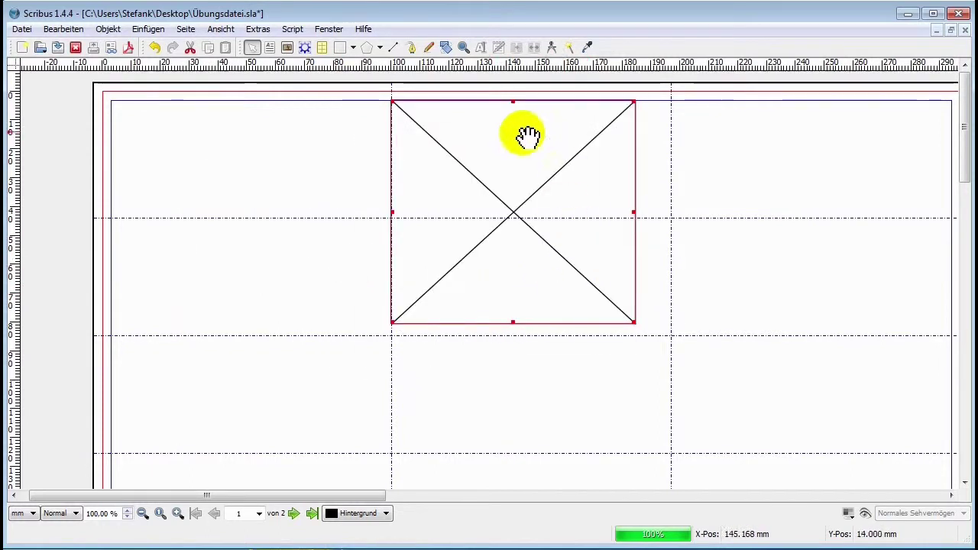
pyautogui.moveTo(633, 322); pyautogui.dragTo(670, 334)
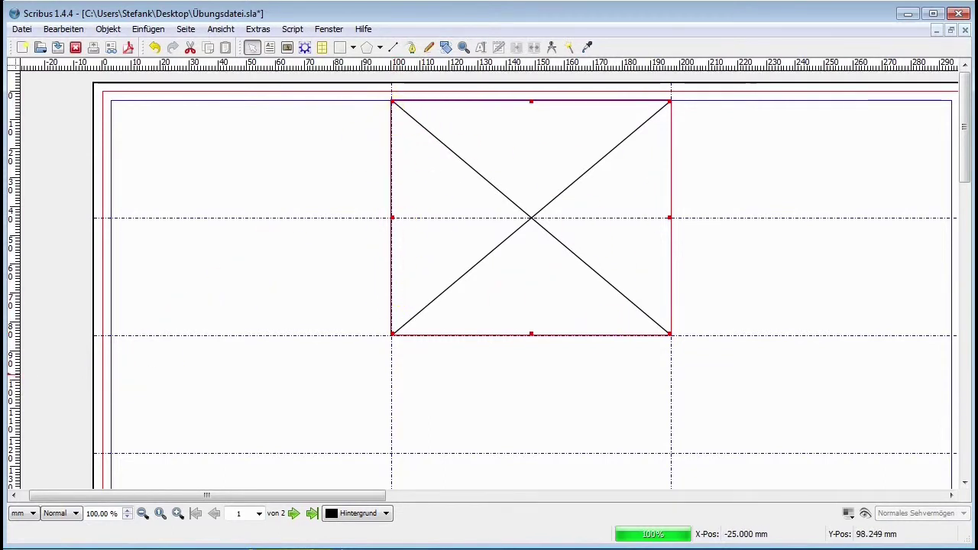
# Load the Penguins picture into the image frame and close its full-size preview
pyautogui.moveTo(417, 252); pyautogui.dragTo(493, 232)
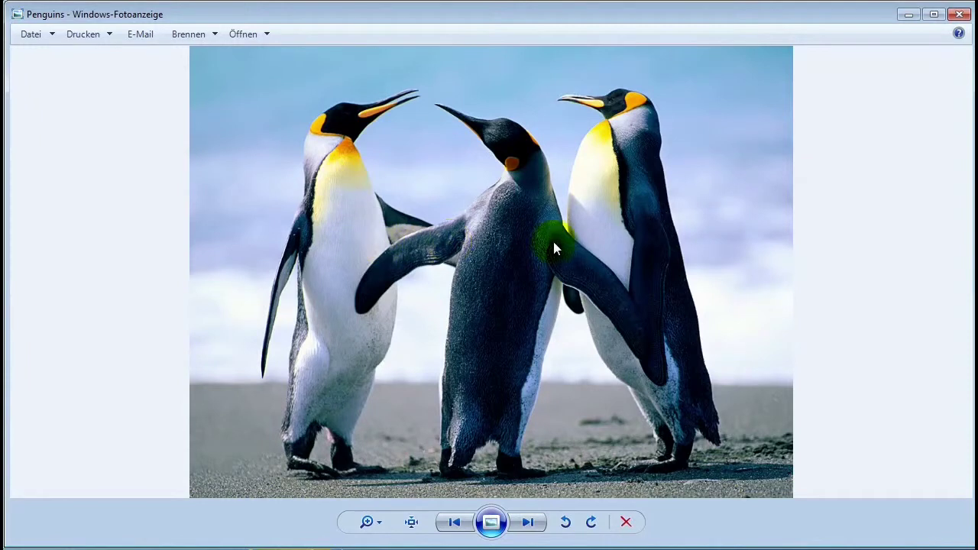
pyautogui.click(959, 14)
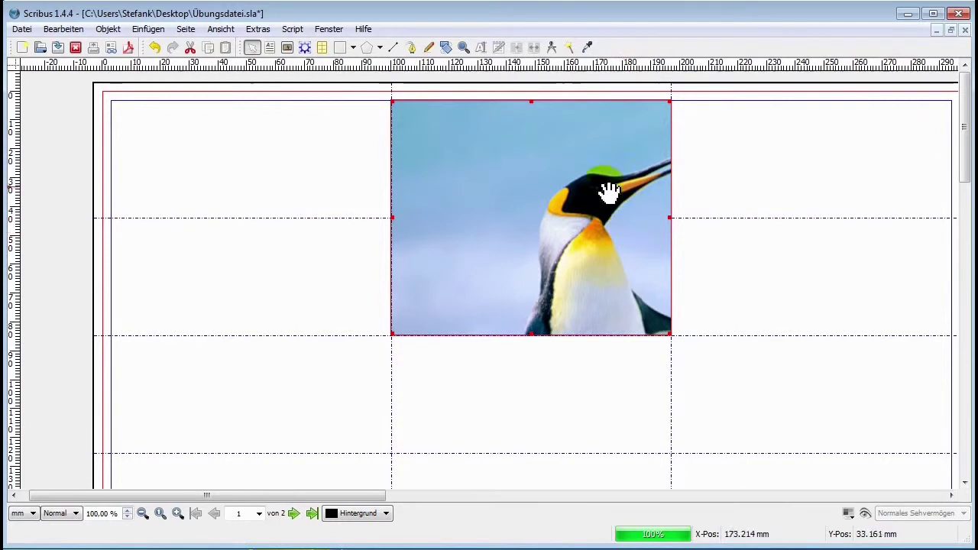
# Open the frame's properties and set the picture to scale to the frame proportionally
pyautogui.click(328, 31)
pyautogui.click(354, 88)
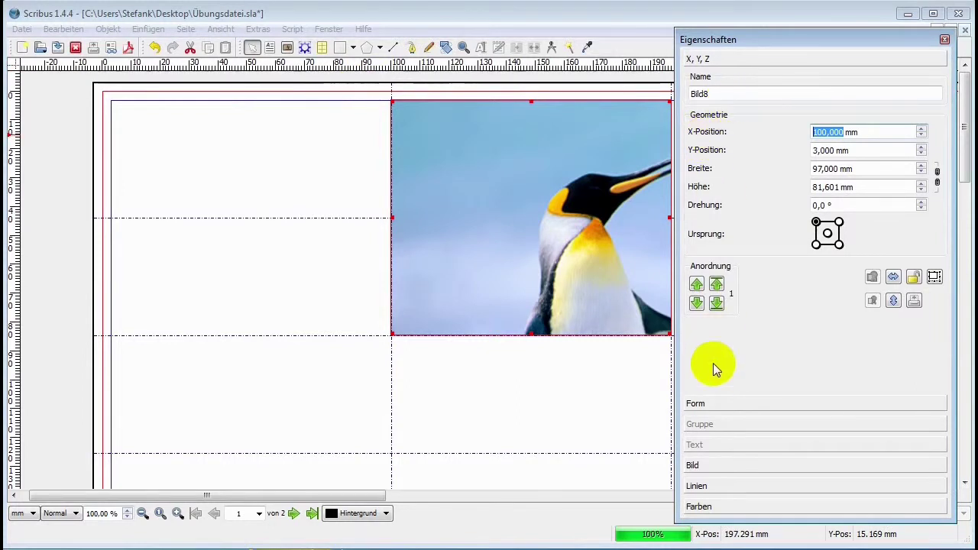
pyautogui.click(696, 404)
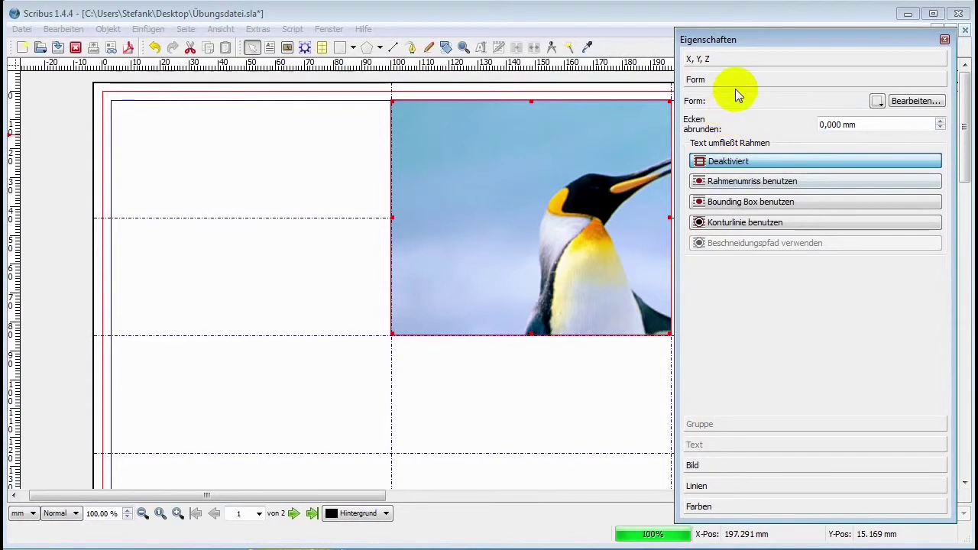
pyautogui.click(693, 466)
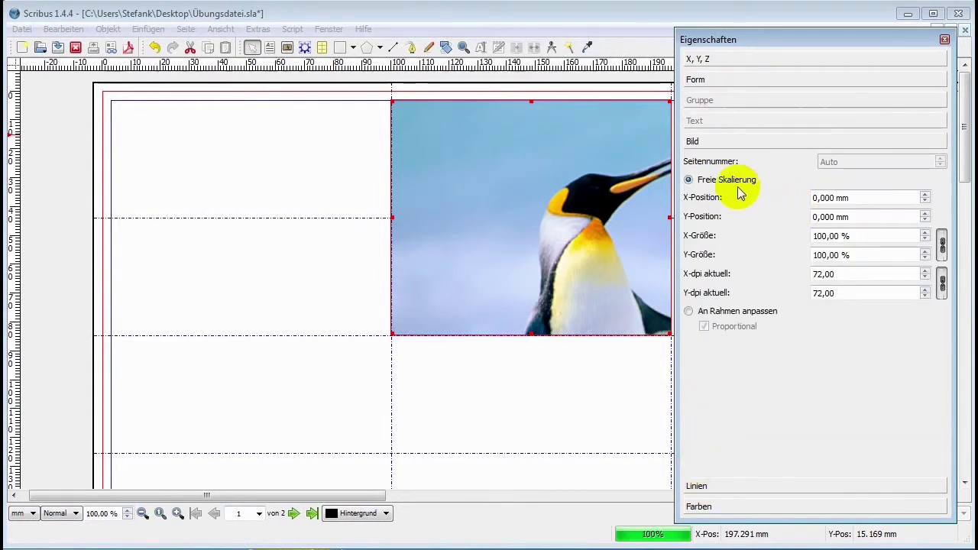
pyautogui.click(689, 313)
pyautogui.click(703, 326)
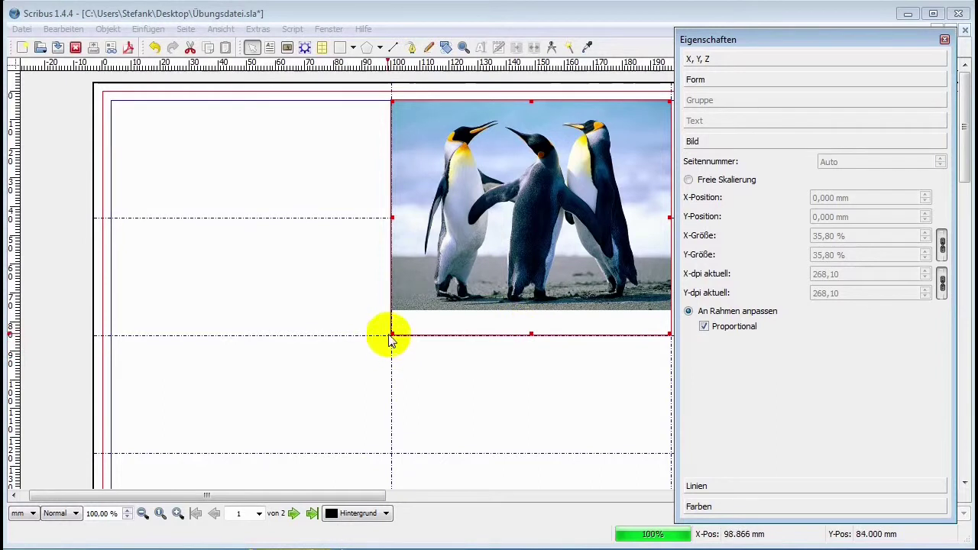
# Reshape the image frame from its corners, leaving it slightly wider than the proportionally fitted picture
pyautogui.moveTo(393, 331); pyautogui.dragTo(204, 436)
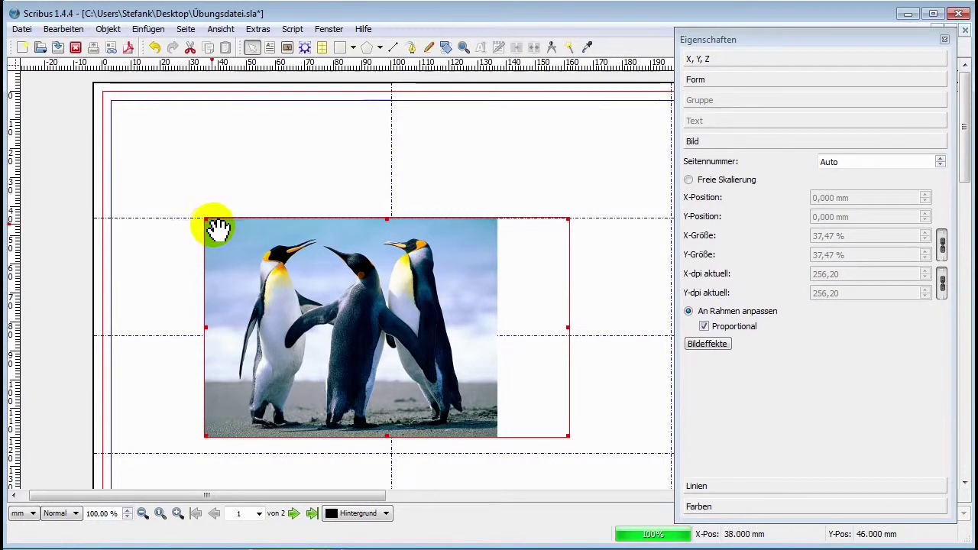
pyautogui.moveTo(204, 220); pyautogui.dragTo(203, 153)
pyautogui.moveTo(568, 153); pyautogui.dragTo(510, 219)
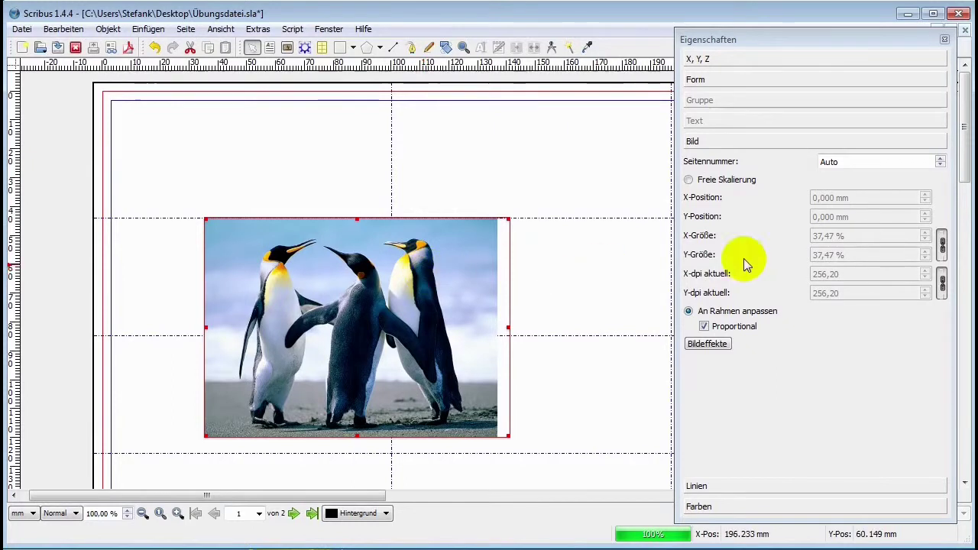
# Switch the picture to free scaling and crop it by pulling in the frame's lower-right and upper-left corners
pyautogui.click(689, 180)
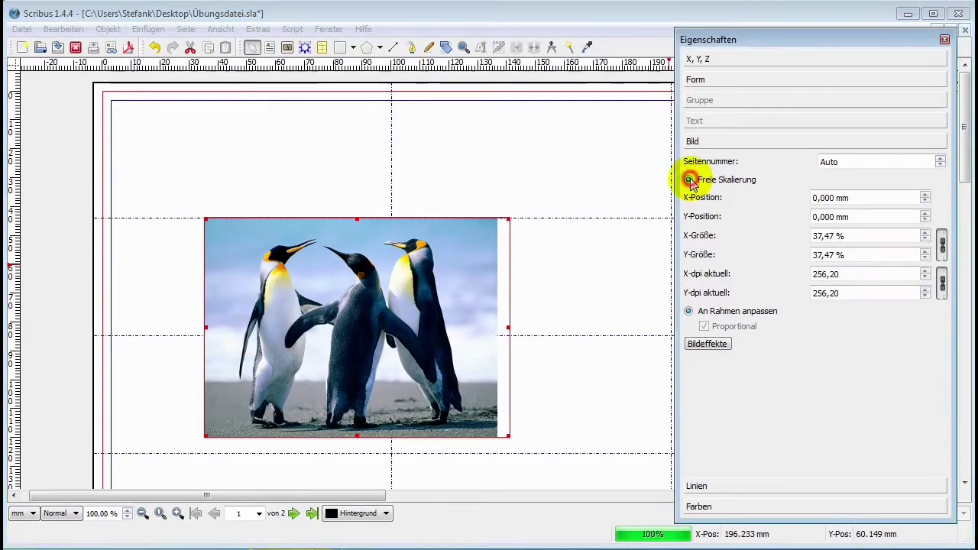
pyautogui.moveTo(509, 435); pyautogui.dragTo(451, 418)
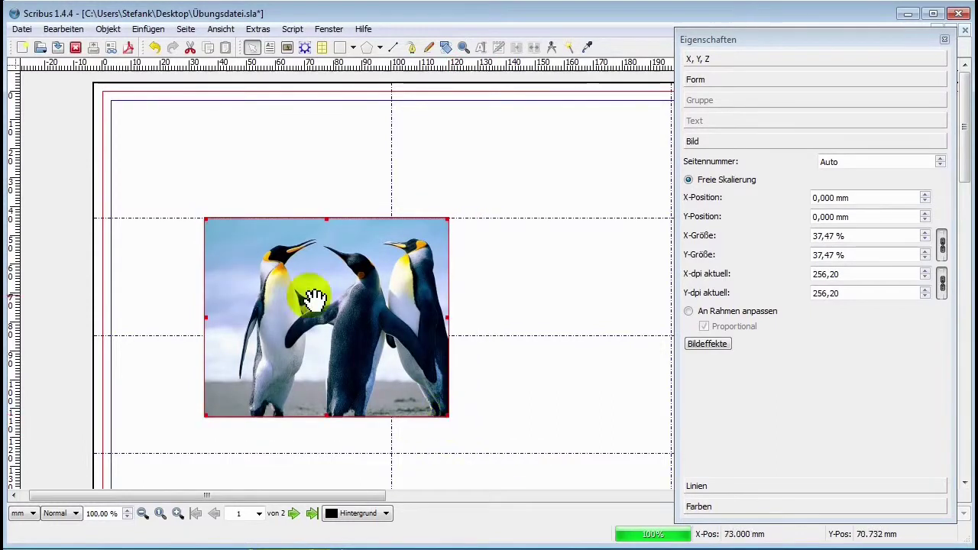
pyautogui.moveTo(203, 219); pyautogui.dragTo(219, 237)
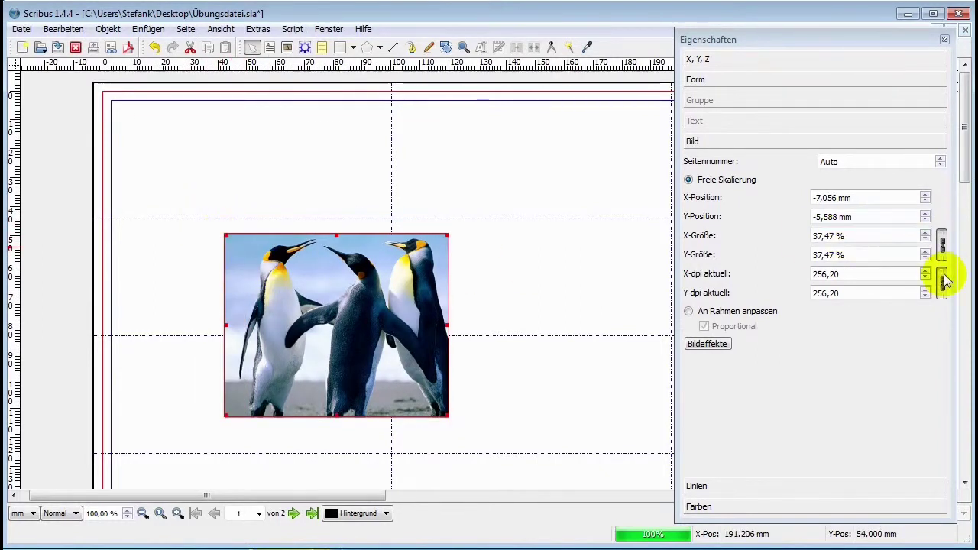
# Increase the picture's linked X and Y scale inside the frame to 67.47 %
pyautogui.click(924, 233)
pyautogui.click(924, 232)
pyautogui.click(925, 233)
pyautogui.click(924, 233)
pyautogui.click(924, 233)
pyautogui.click(924, 233)
pyautogui.click(924, 233)
pyautogui.click(924, 233)
pyautogui.click(924, 233)
pyautogui.click(924, 233)
pyautogui.click(924, 232)
pyautogui.click(924, 233)
pyautogui.click(924, 233)
pyautogui.click(924, 233)
pyautogui.click(924, 233)
pyautogui.click(924, 233)
pyautogui.click(924, 233)
pyautogui.click(924, 233)
pyautogui.click(924, 233)
pyautogui.click(924, 233)
pyautogui.click(924, 233)
pyautogui.click(925, 233)
pyautogui.click(924, 233)
pyautogui.click(924, 233)
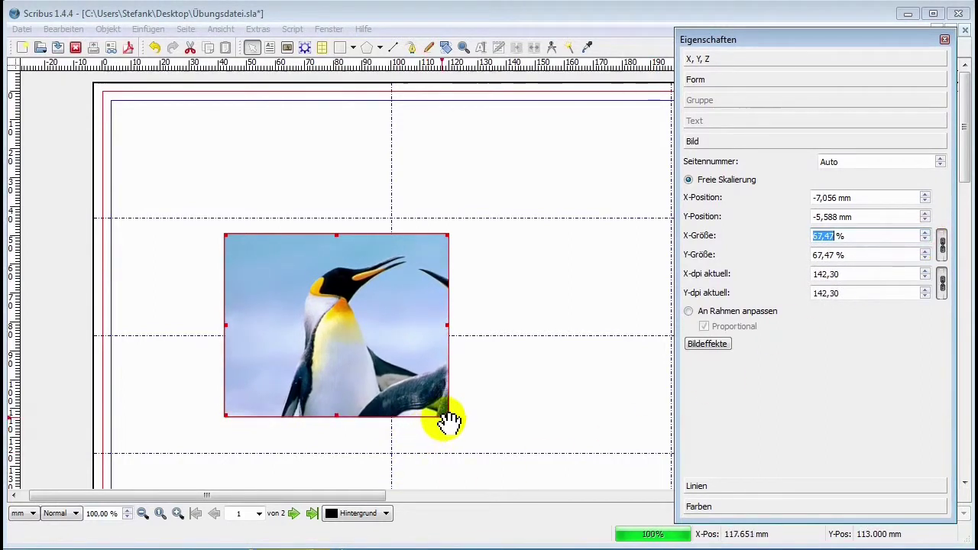
# Narrow the frame from both sides, then extend its lower-right corner for a size of about 85 by 71 mm
pyautogui.moveTo(443, 414)
pyautogui.mouseDown()
pyautogui.moveTo(405, 395)
pyautogui.moveTo(429, 416)
pyautogui.mouseUp()
pyautogui.moveTo(226, 326); pyautogui.dragTo(245, 326)
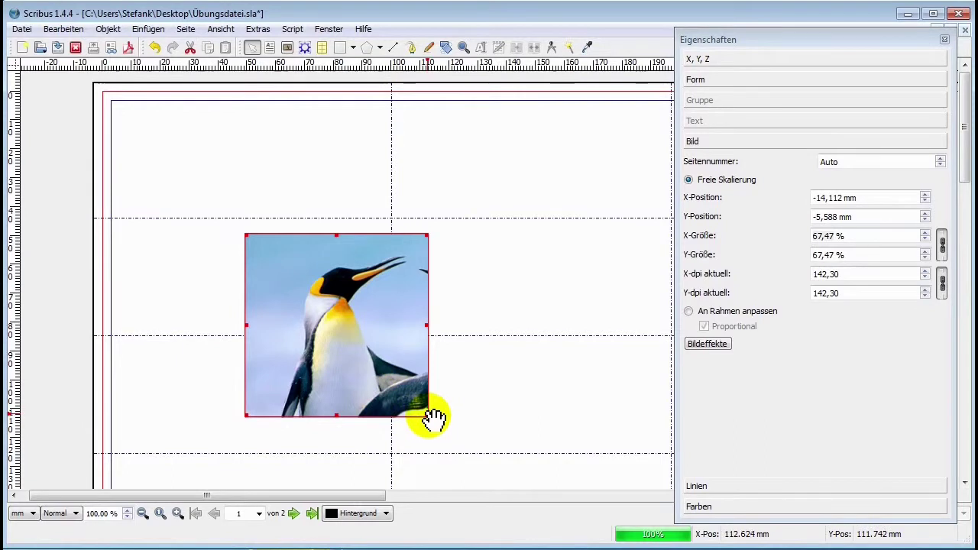
pyautogui.moveTo(428, 417); pyautogui.dragTo(484, 444)
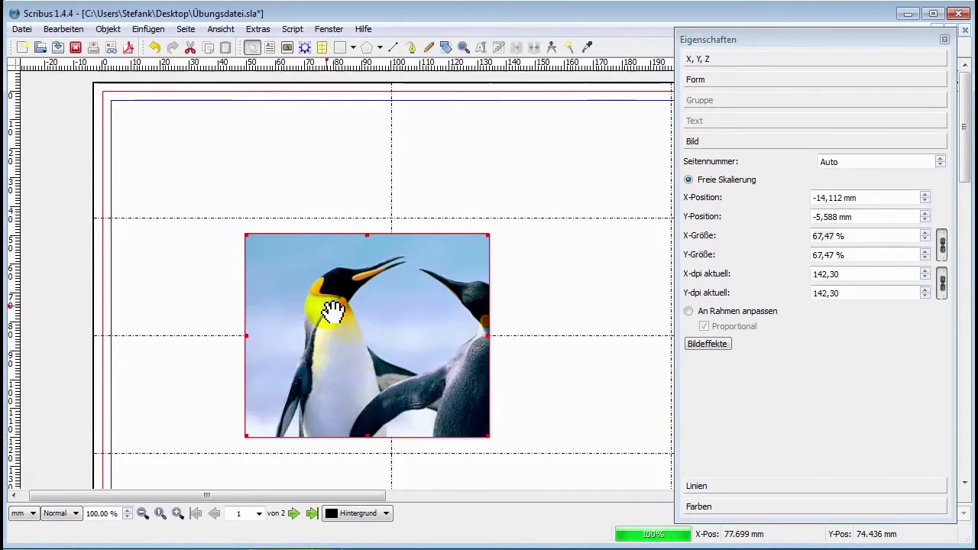
# Shift the picture inside its frame to show the right-hand penguin, at about X -87.1 mm and Y 0.1 mm
pyautogui.doubleClick(388, 342)
pyautogui.moveTo(410, 345)
pyautogui.mouseDown()
pyautogui.moveTo(386, 300)
pyautogui.moveTo(338, 323)
pyautogui.moveTo(375, 384)
pyautogui.moveTo(413, 342)
pyautogui.moveTo(445, 363)
pyautogui.moveTo(366, 384)
pyautogui.moveTo(371, 316)
pyautogui.moveTo(404, 404)
pyautogui.moveTo(292, 327)
pyautogui.moveTo(404, 323)
pyautogui.moveTo(415, 389)
pyautogui.moveTo(407, 356)
pyautogui.moveTo(428, 363)
pyautogui.moveTo(417, 349)
pyautogui.moveTo(425, 342)
pyautogui.mouseUp()
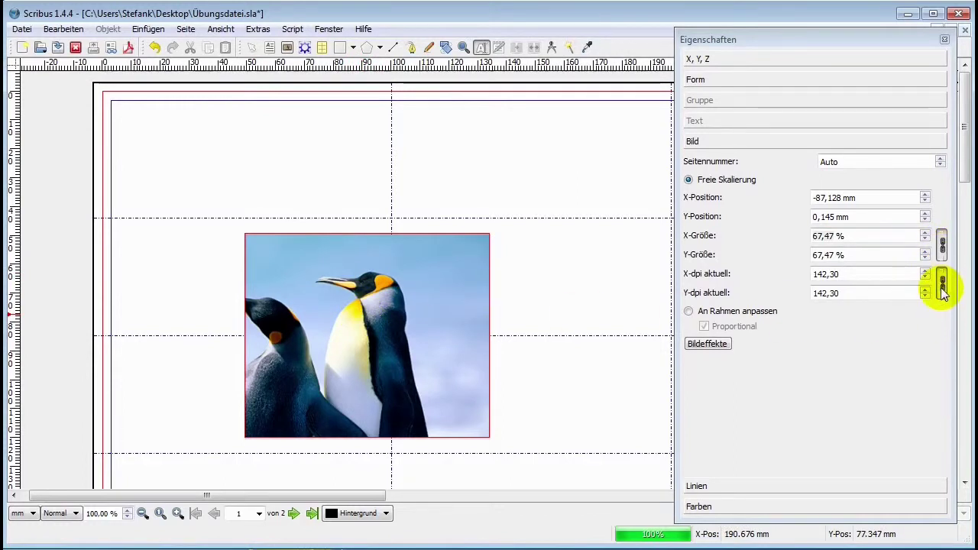
# Try larger picture scales, return to 67.47 %, and shift the picture inside the frame to about X -81.7 mm, Y 0.1 mm
pyautogui.click(924, 232)
pyautogui.click(925, 232)
pyautogui.click(925, 232)
pyautogui.click(925, 233)
pyautogui.click(925, 238)
pyautogui.click(925, 238)
pyautogui.click(924, 238)
pyautogui.click(924, 238)
pyautogui.moveTo(452, 289); pyautogui.dragTo(454, 320)
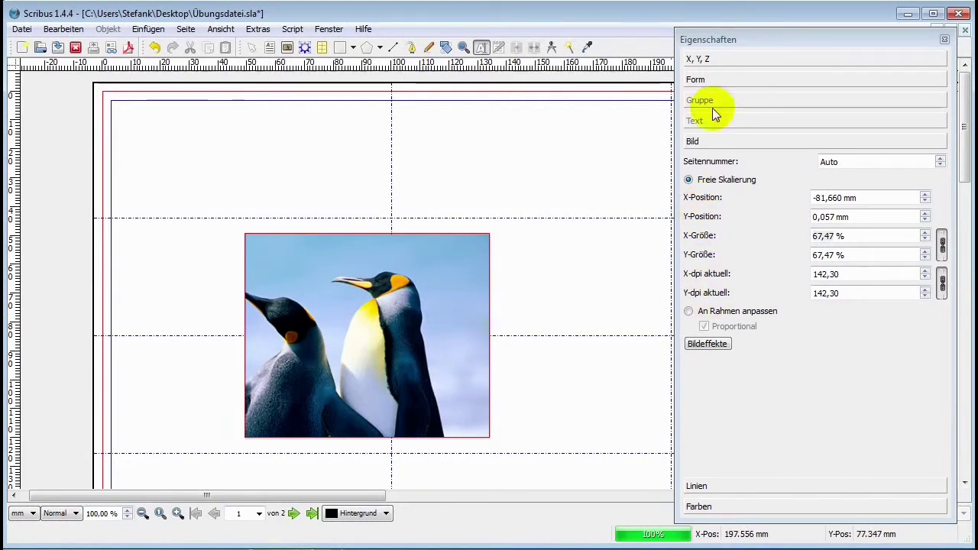
# Flip the picture horizontally, flip it vertically and back, and reverse the horizontal flip
pyautogui.click(692, 59)
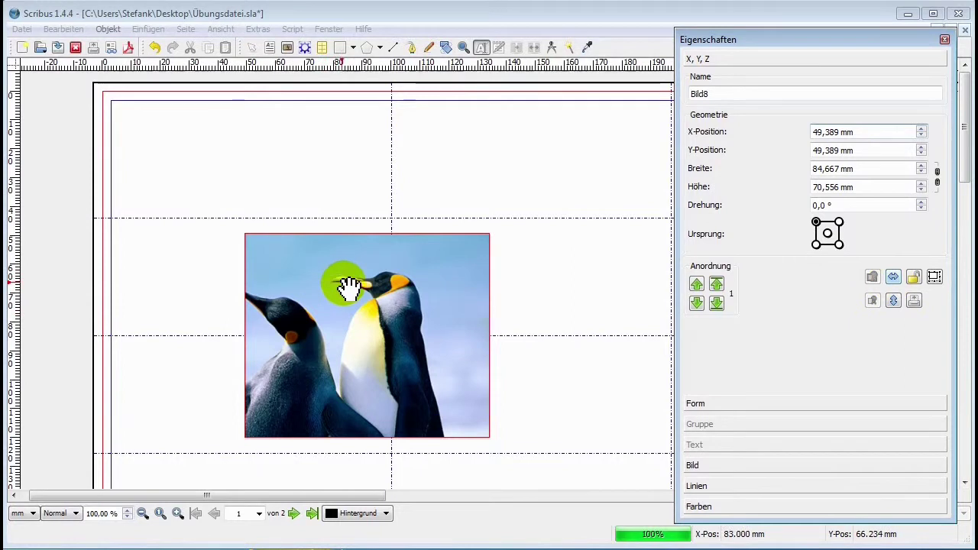
pyautogui.click(893, 278)
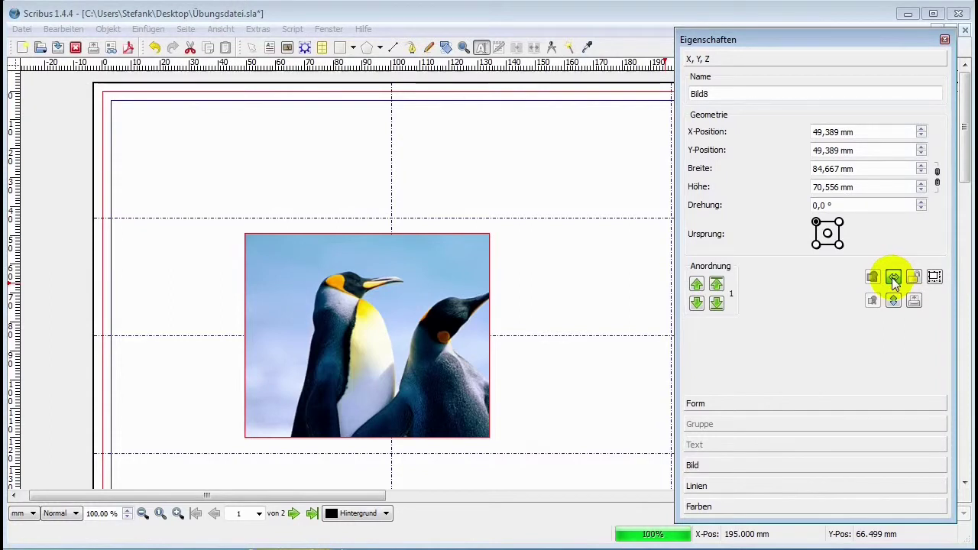
pyautogui.click(894, 301)
pyautogui.click(894, 301)
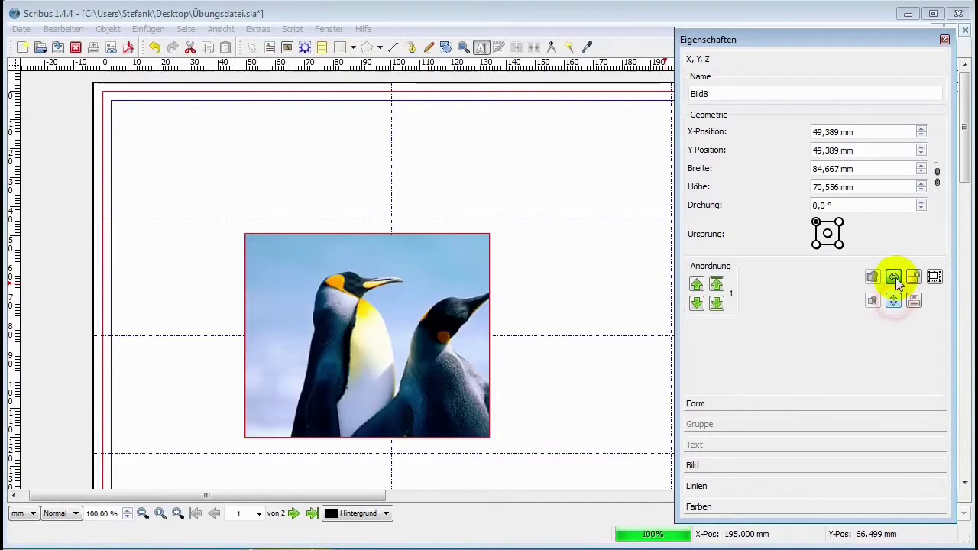
pyautogui.click(894, 278)
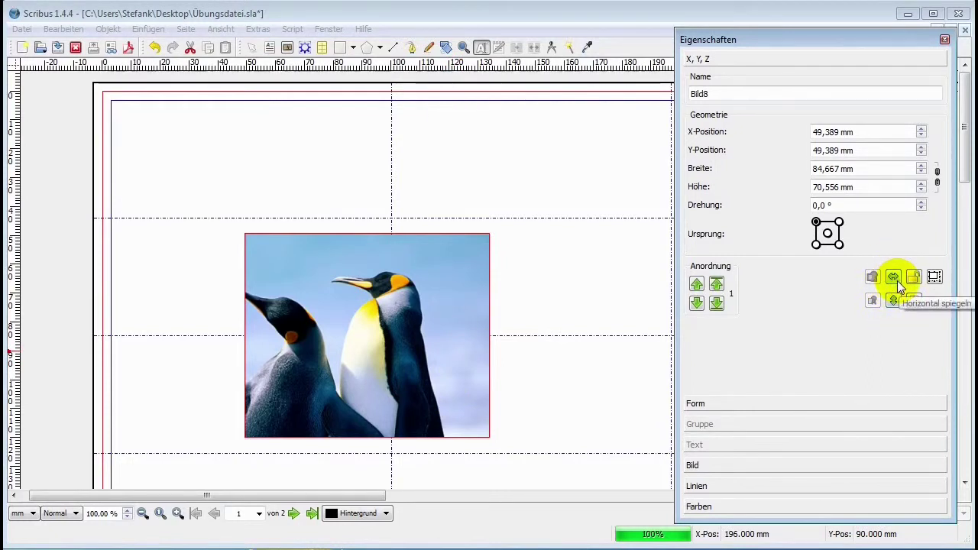
# Open the image effects settings for the penguin picture
pyautogui.click(692, 465)
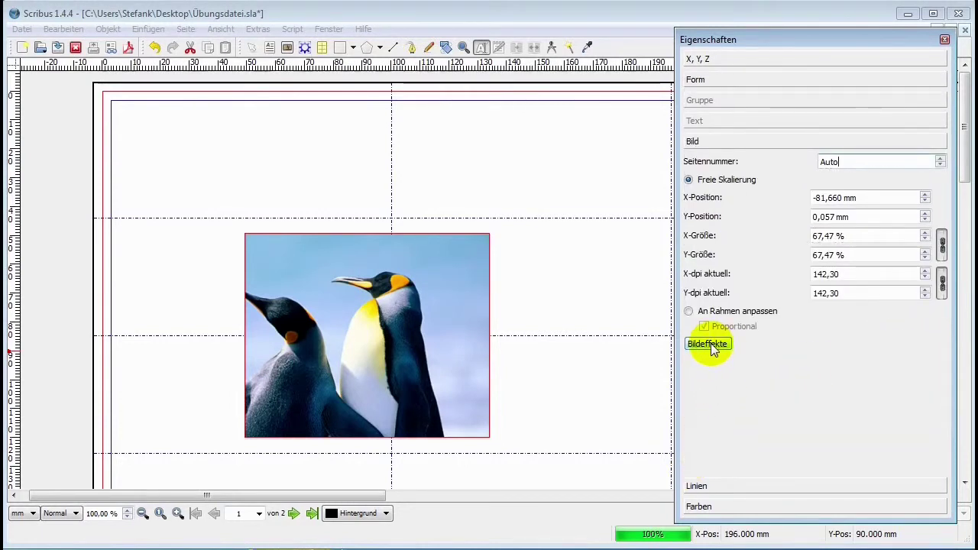
pyautogui.click(708, 345)
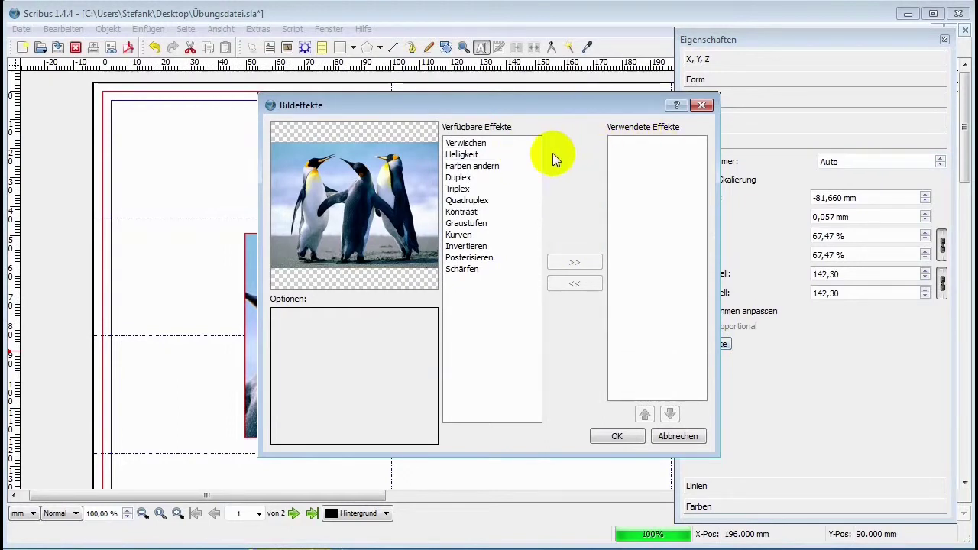
# Try the Verwischen (blur) effect with a radius of 5.0 and remove it from the applied effects
pyautogui.click(467, 143)
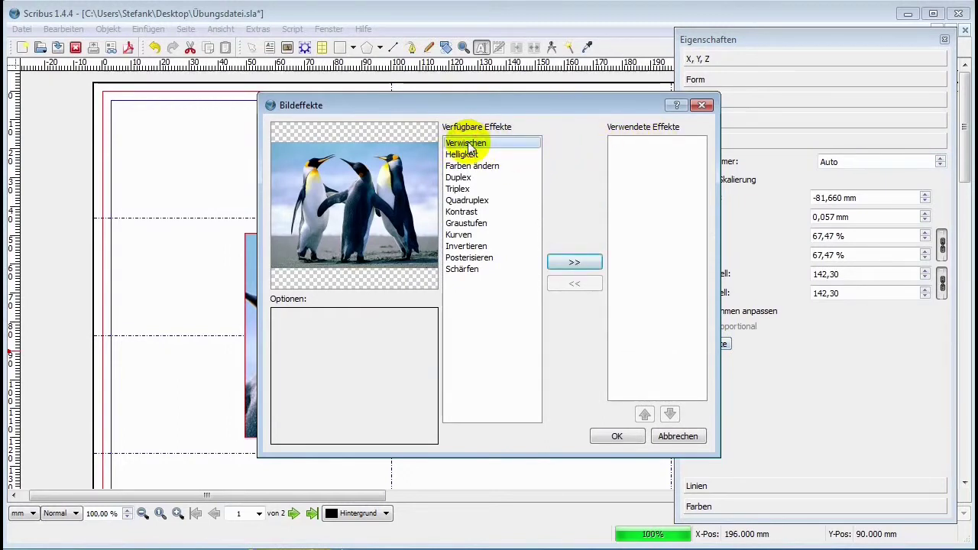
pyautogui.click(574, 262)
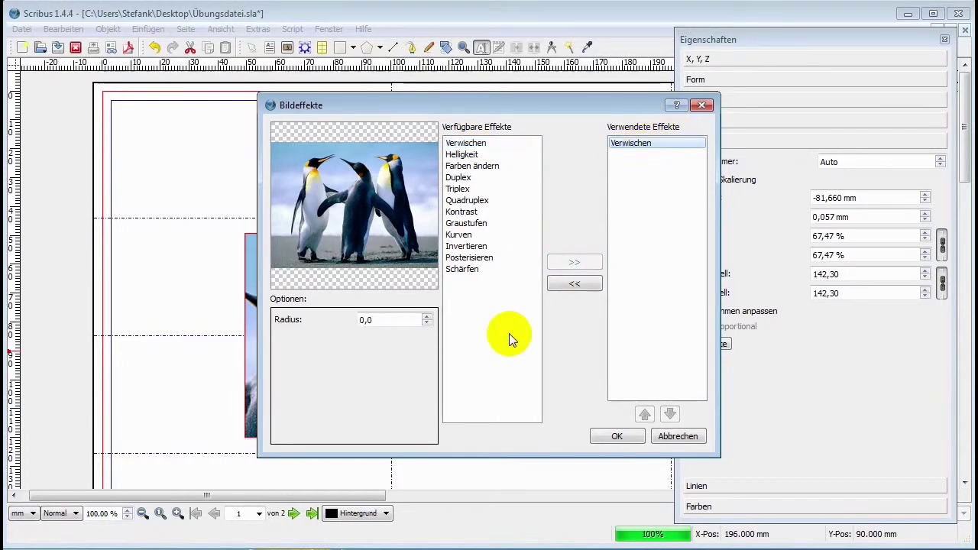
pyautogui.click(427, 317)
pyautogui.click(427, 317)
pyautogui.click(427, 317)
pyautogui.click(427, 317)
pyautogui.click(427, 323)
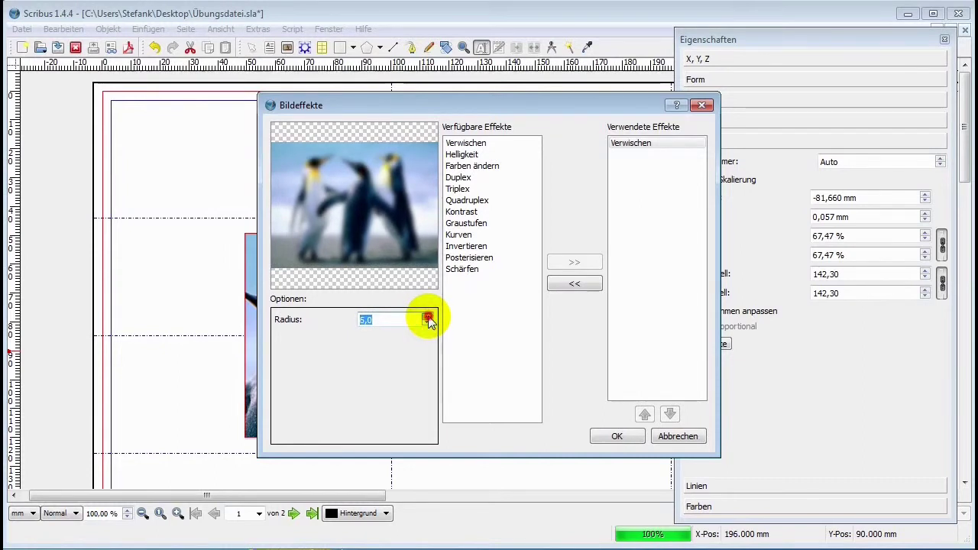
pyautogui.click(662, 149)
pyautogui.click(587, 286)
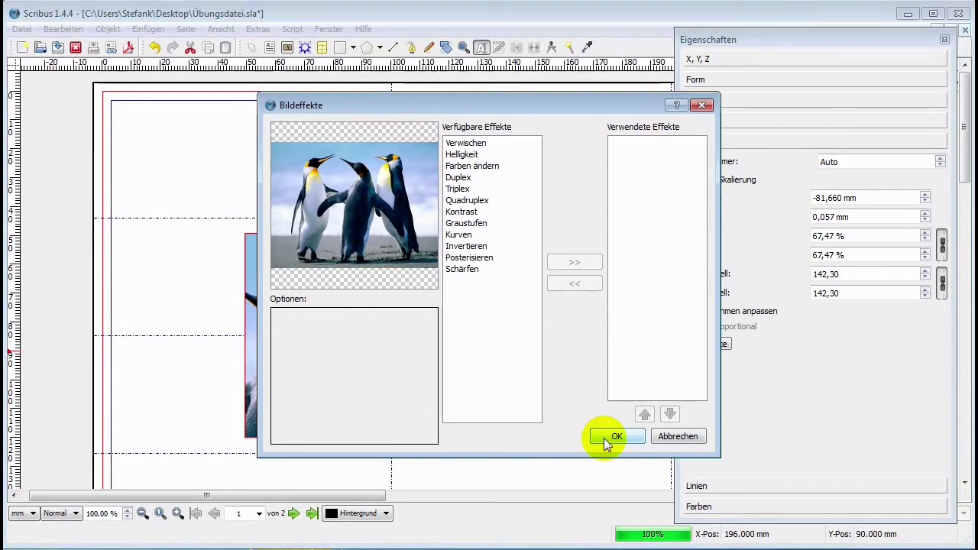
# Try the Helligkeit (brightness) effect at -40 and remove it from the applied effects
pyautogui.click(461, 154)
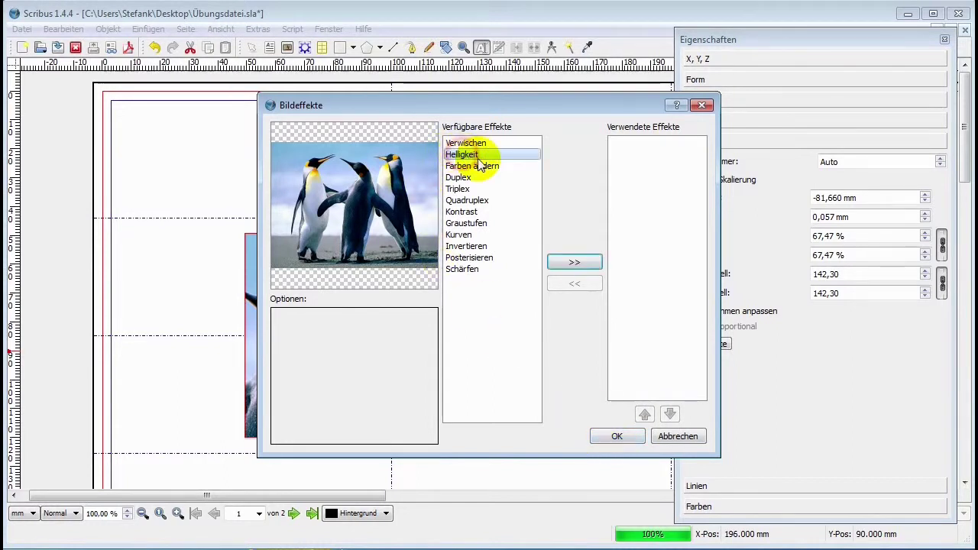
pyautogui.click(565, 262)
pyautogui.moveTo(362, 330); pyautogui.dragTo(344, 336)
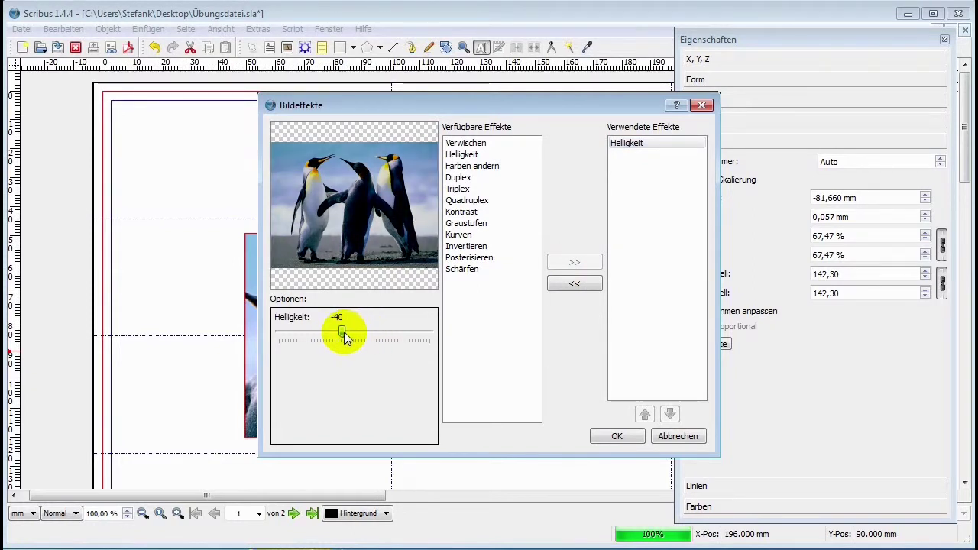
pyautogui.click(556, 285)
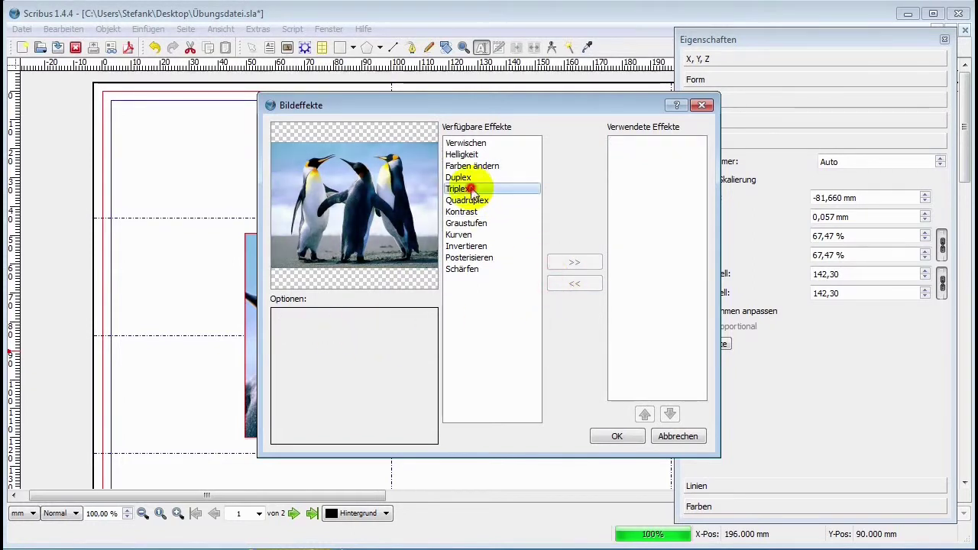
# Apply the Duplex effect to the picture and set its Farbe 1 to Magenta
pyautogui.doubleClick(469, 179)
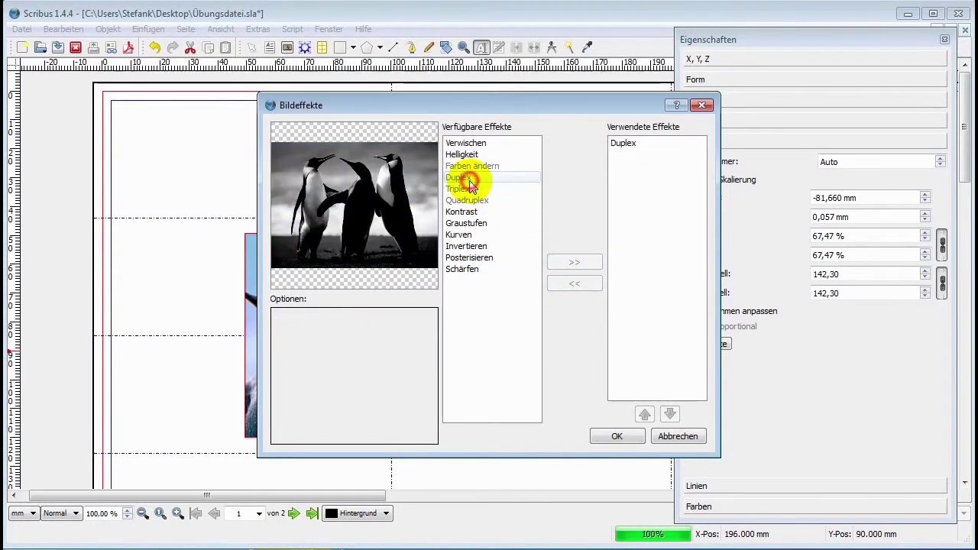
pyautogui.click(630, 142)
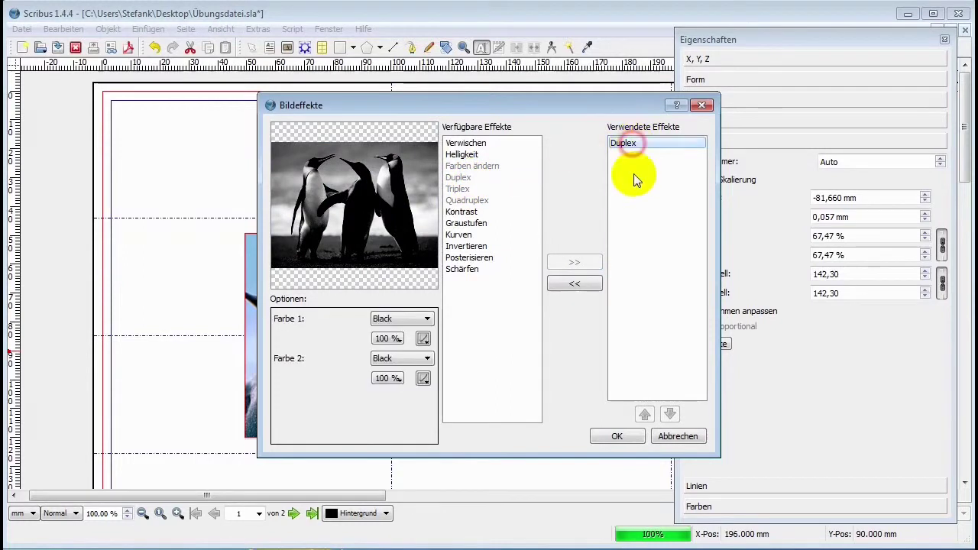
pyautogui.click(414, 325)
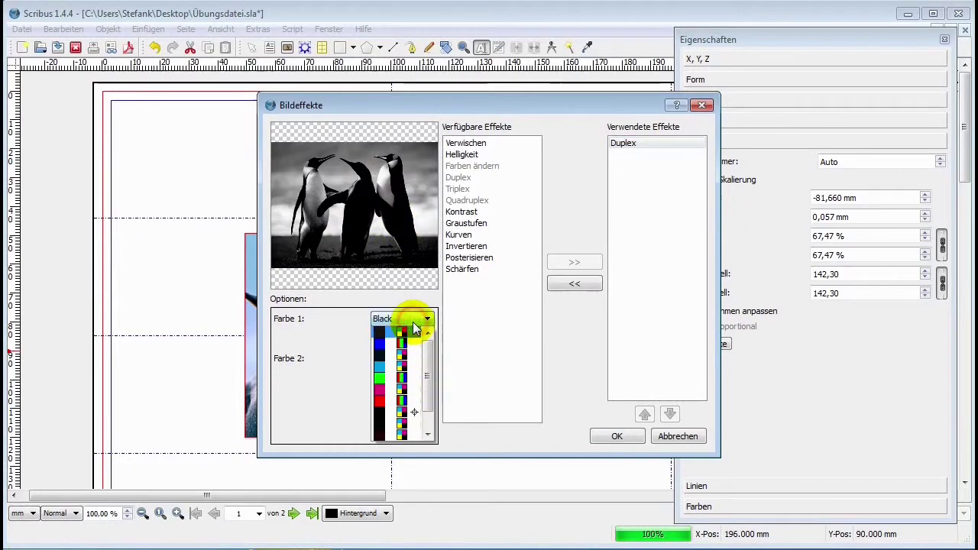
pyautogui.click(386, 379)
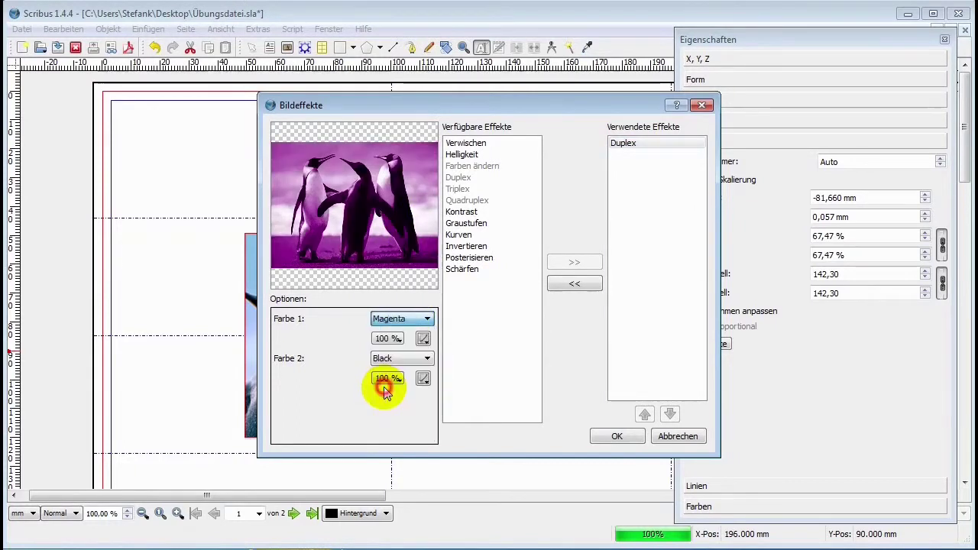
# Try the Duplex effect with Farbe 2 as Green, then Blue with Cool Black, and remove Duplex from the applied effects
pyautogui.click(413, 359)
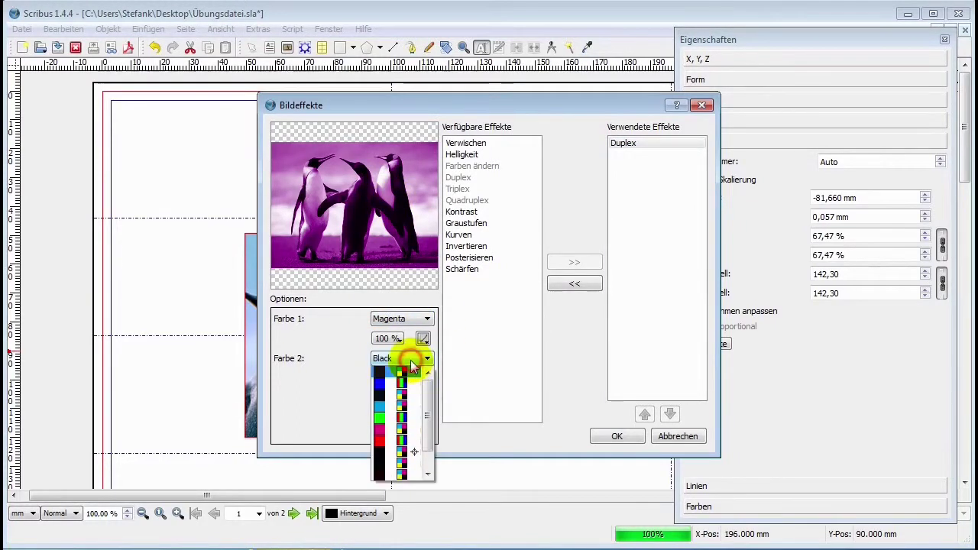
pyautogui.click(391, 416)
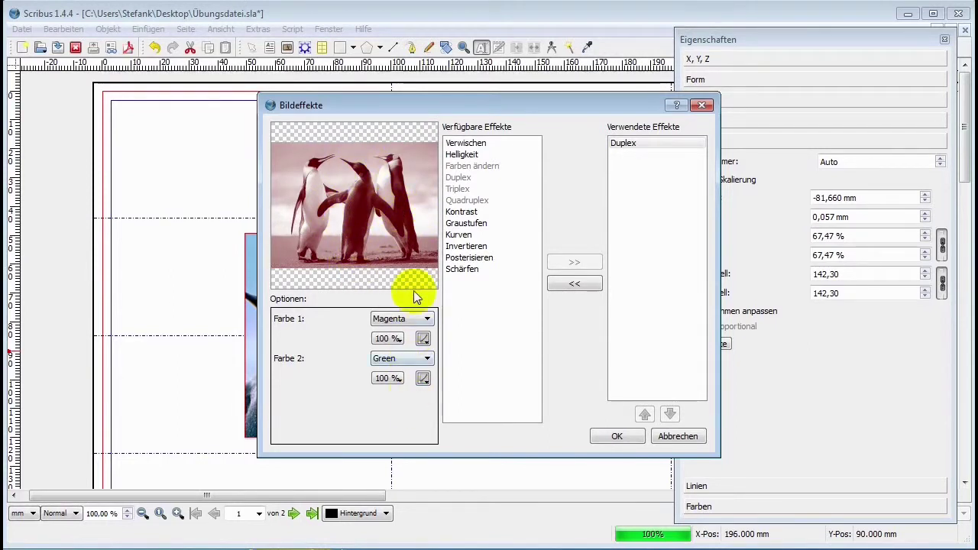
pyautogui.click(422, 318)
pyautogui.click(397, 341)
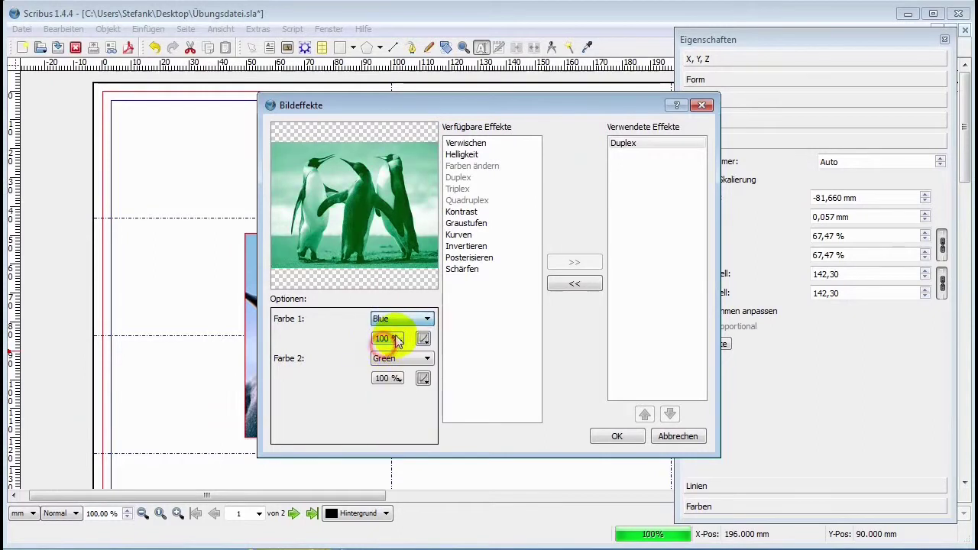
pyautogui.click(417, 358)
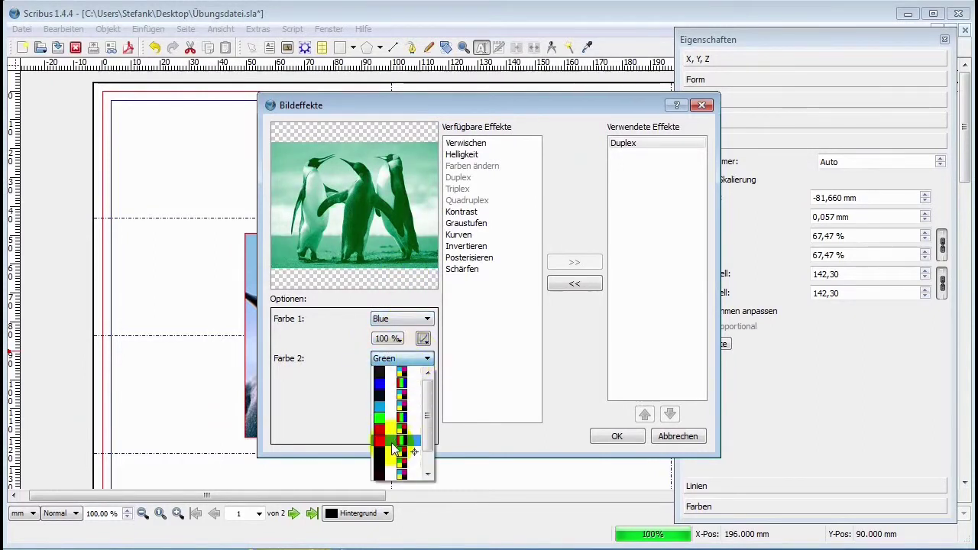
pyautogui.click(391, 404)
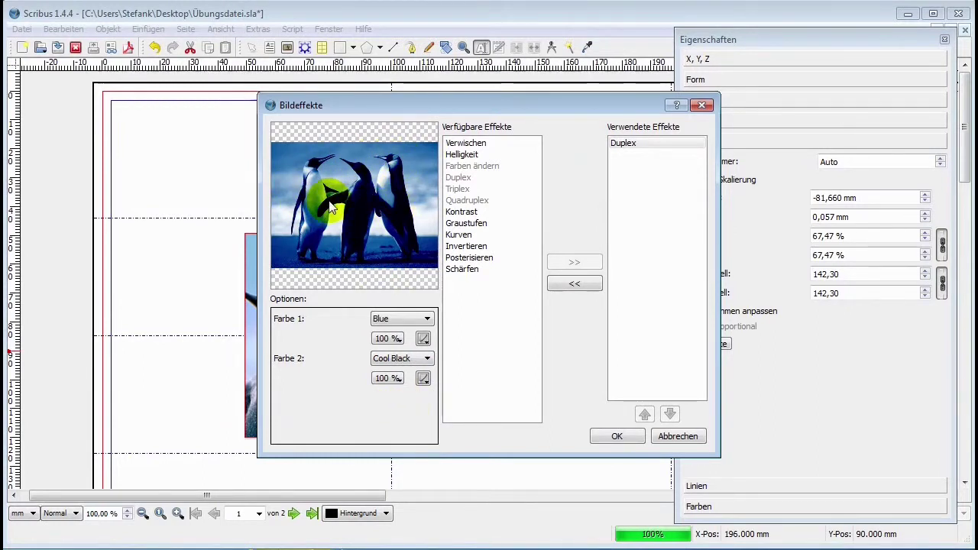
pyautogui.click(650, 143)
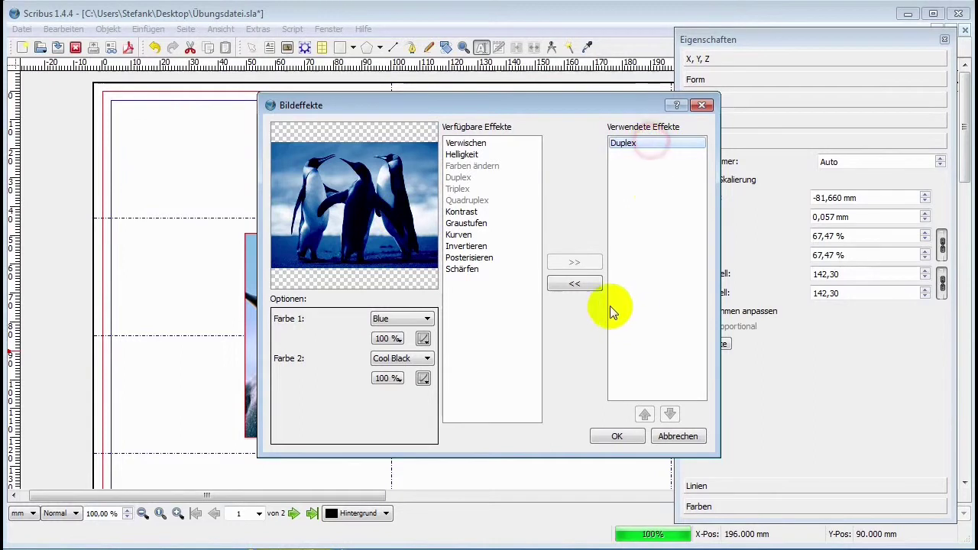
pyautogui.click(591, 286)
# Apply the Schärfen (sharpen) effect to the penguin picture with radius 7,0 and Wert 5,0, and accept the image effects
pyautogui.click(463, 269)
pyautogui.click(585, 265)
pyautogui.click(426, 315)
pyautogui.click(426, 316)
pyautogui.click(427, 315)
pyautogui.click(426, 316)
pyautogui.click(427, 336)
pyautogui.click(426, 336)
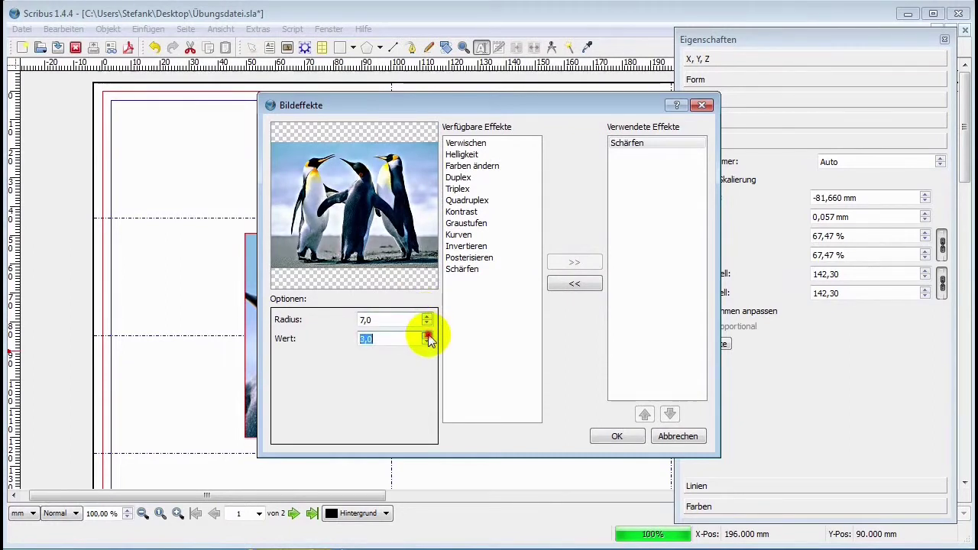
pyautogui.click(617, 437)
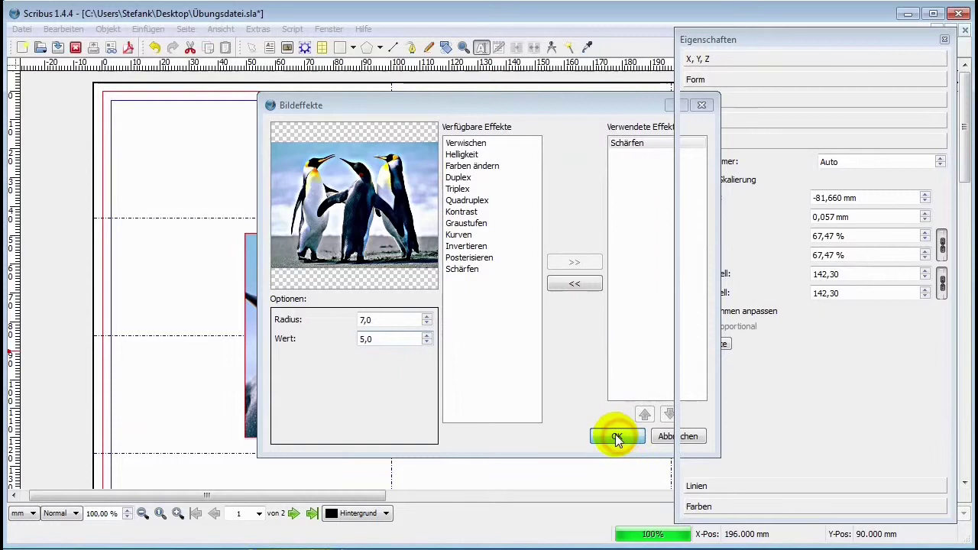
# Draw an image frame about 100 mm wide and 213 mm high over the first column of page 1, covering the penguin picture
pyautogui.moveTo(416, 321); pyautogui.dragTo(414, 327)
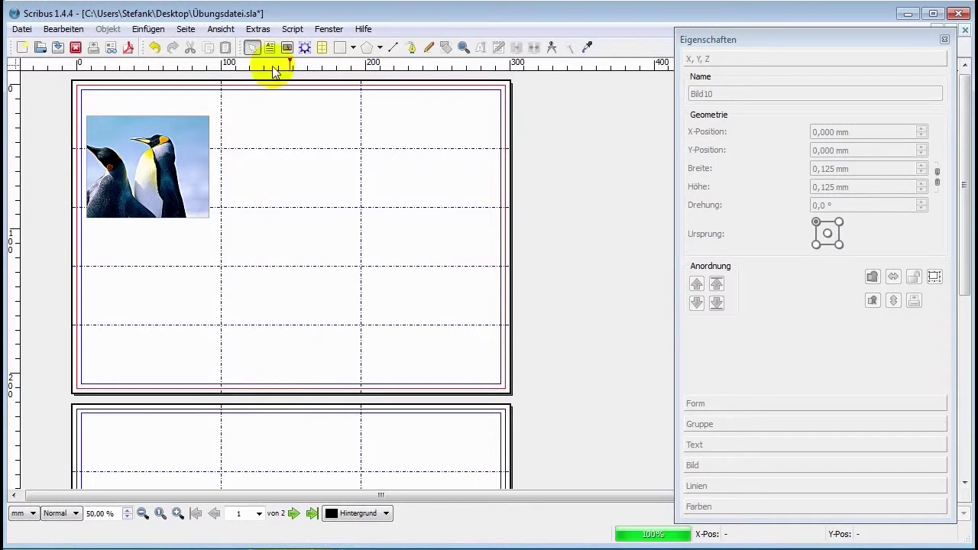
pyautogui.click(288, 48)
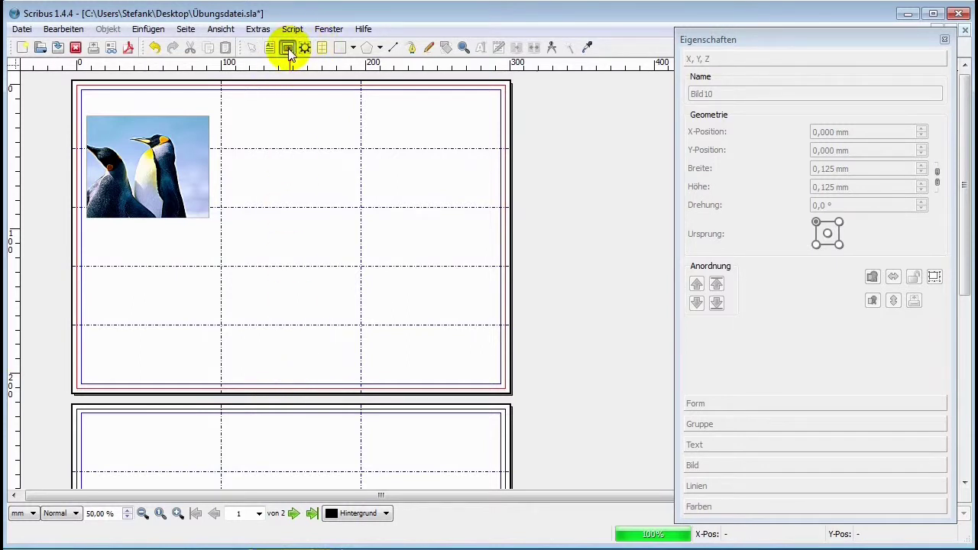
pyautogui.moveTo(78, 86); pyautogui.dragTo(222, 393)
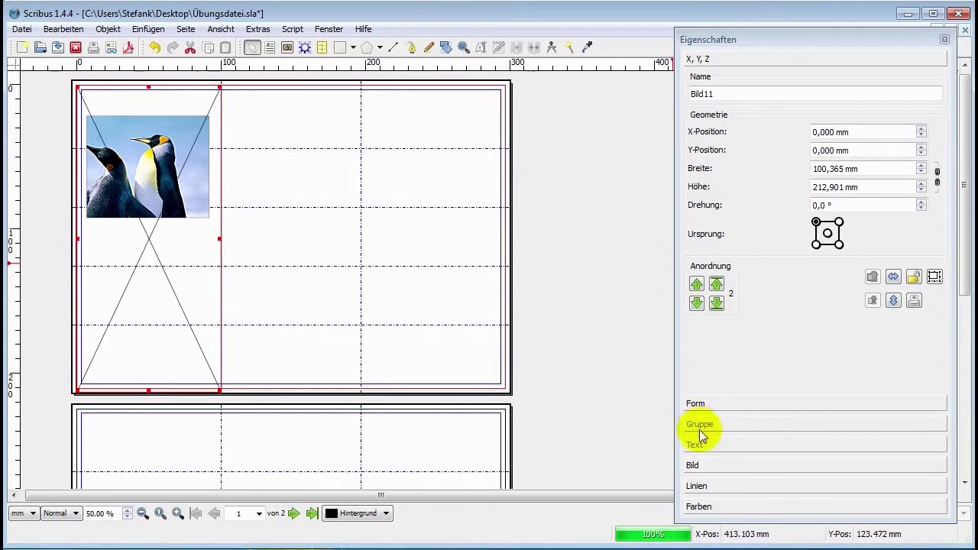
# Give the new frame a diagonal gradient fill (Diagonaler Verlauf)
pyautogui.click(696, 506)
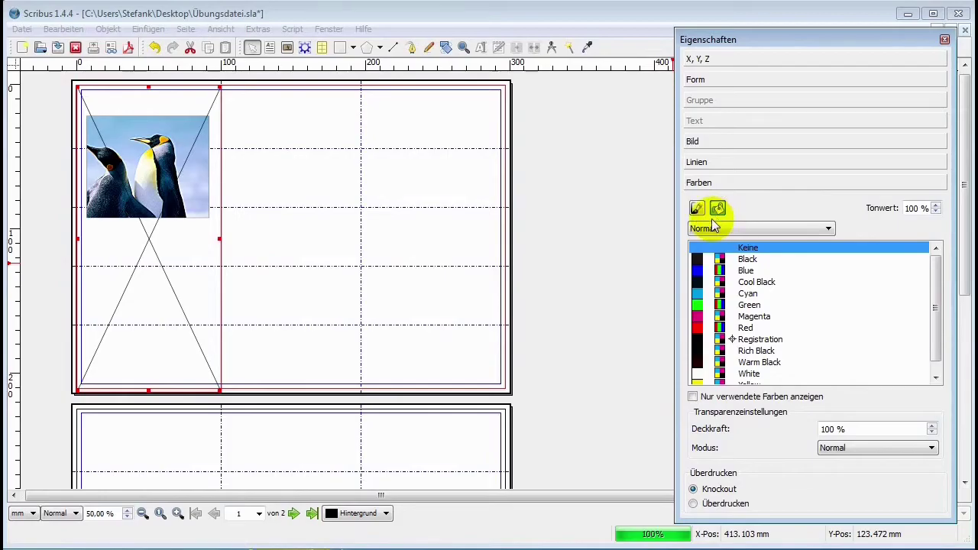
pyautogui.click(719, 210)
pyautogui.click(730, 228)
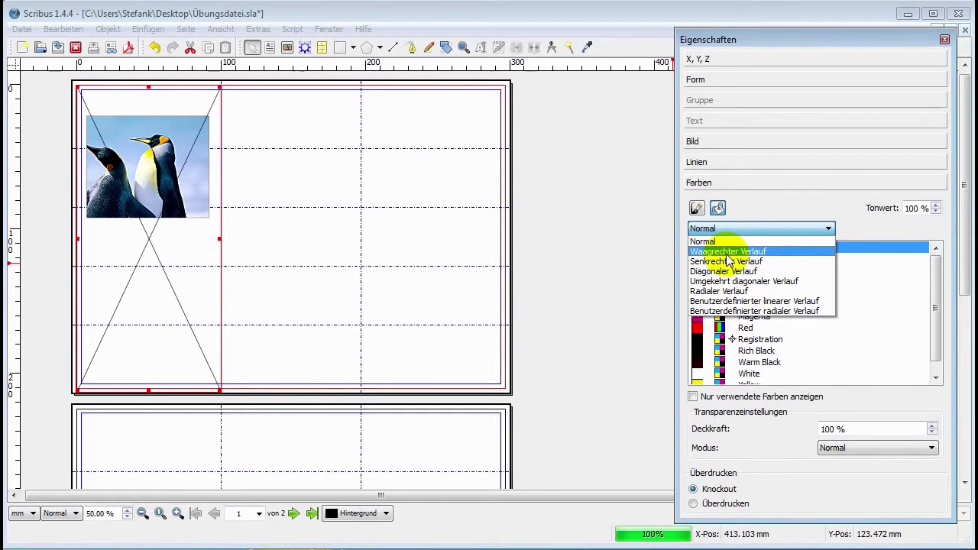
pyautogui.click(729, 271)
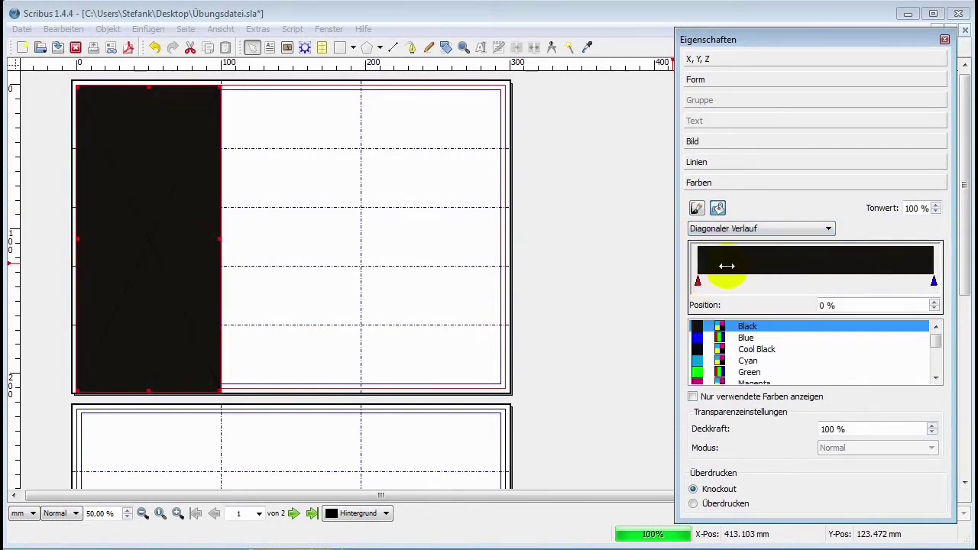
# Set the gradient's start colour to Cyan and its end colour to Green
pyautogui.click(934, 282)
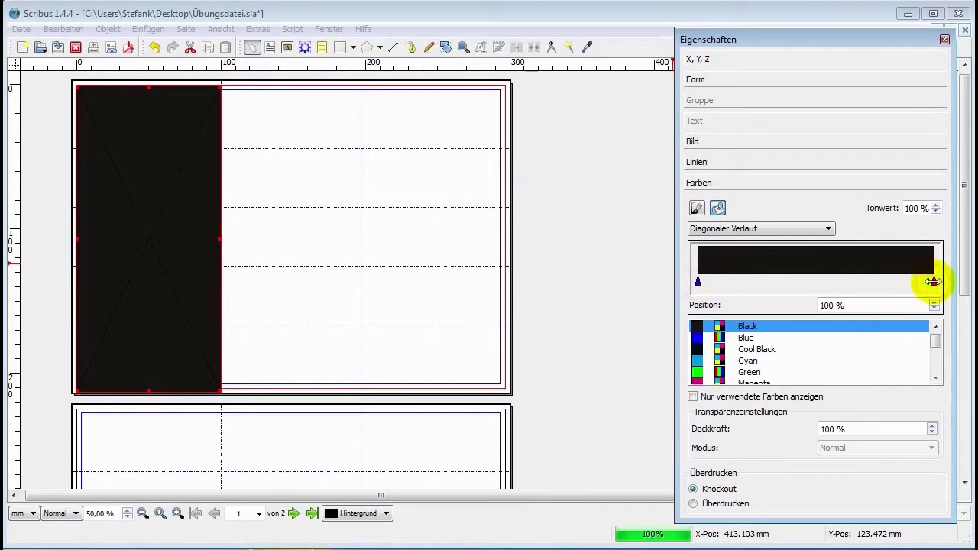
pyautogui.click(698, 281)
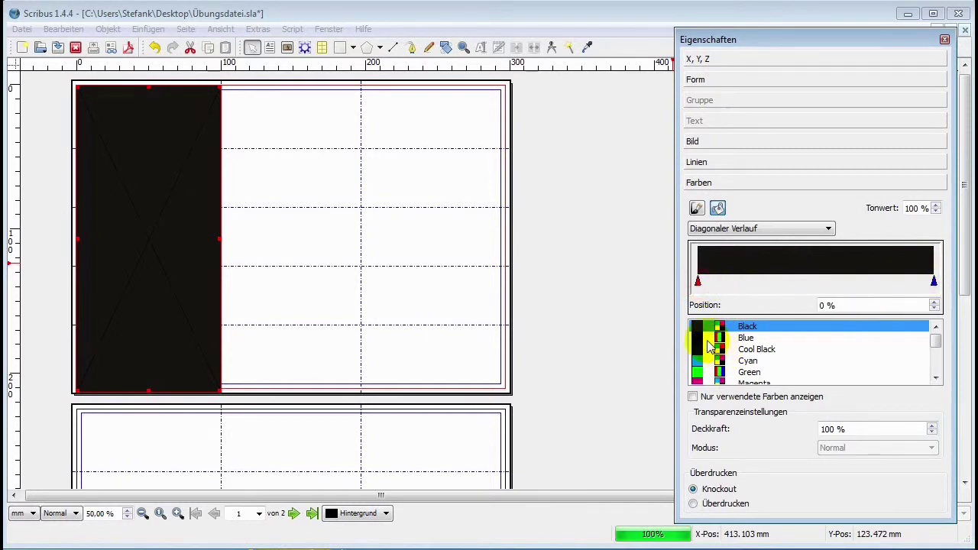
pyautogui.click(709, 338)
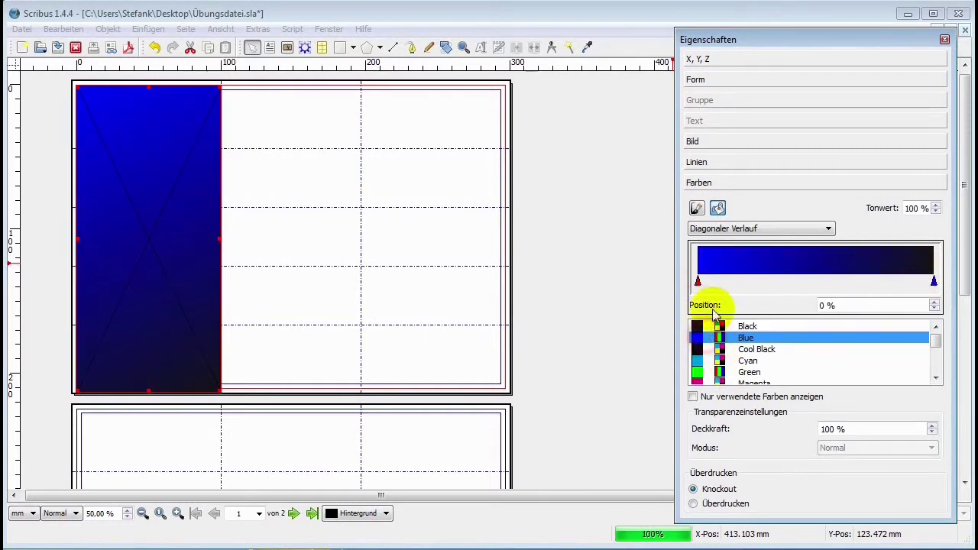
pyautogui.click(721, 361)
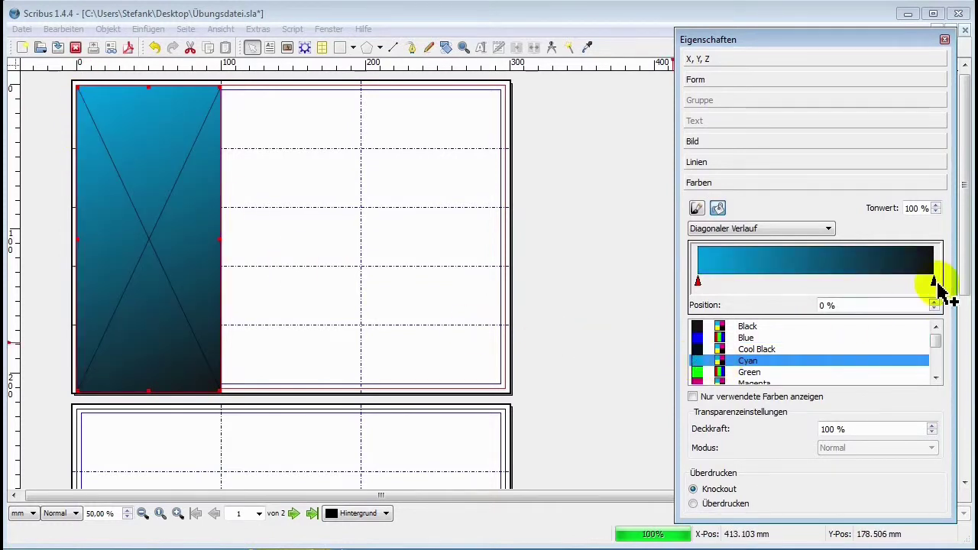
pyautogui.click(934, 282)
pyautogui.click(700, 372)
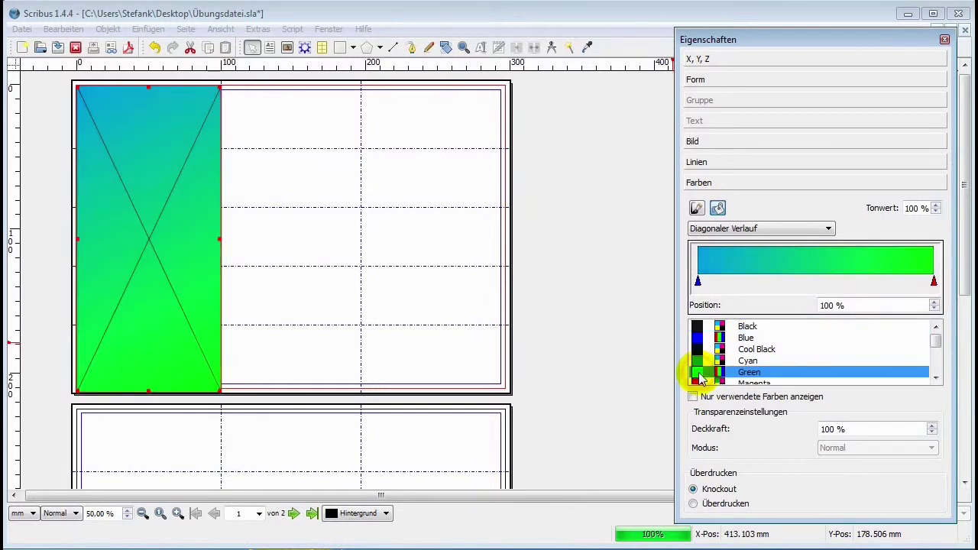
# Move the gradient's green stop to 50 % and its cyan stop to 43 % to sharpen the colour transition
pyautogui.moveTo(934, 281); pyautogui.dragTo(816, 281)
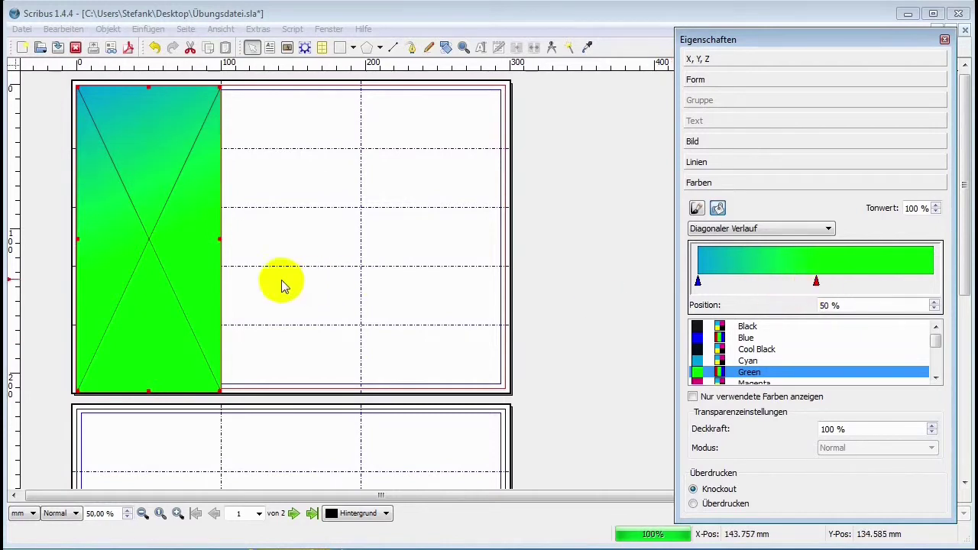
pyautogui.moveTo(699, 282); pyautogui.dragTo(769, 283)
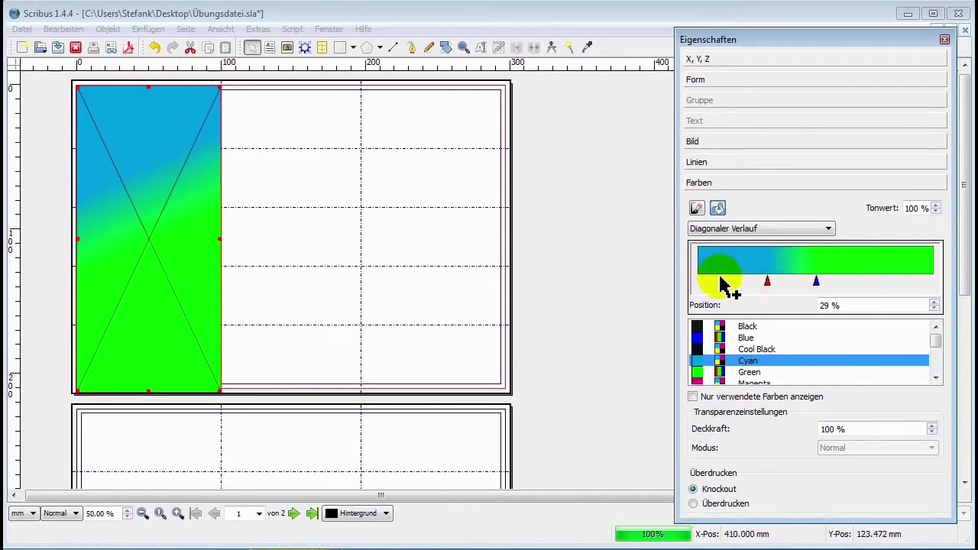
pyautogui.moveTo(768, 281); pyautogui.dragTo(798, 283)
pyautogui.moveTo(172, 202); pyautogui.dragTo(43, 305)
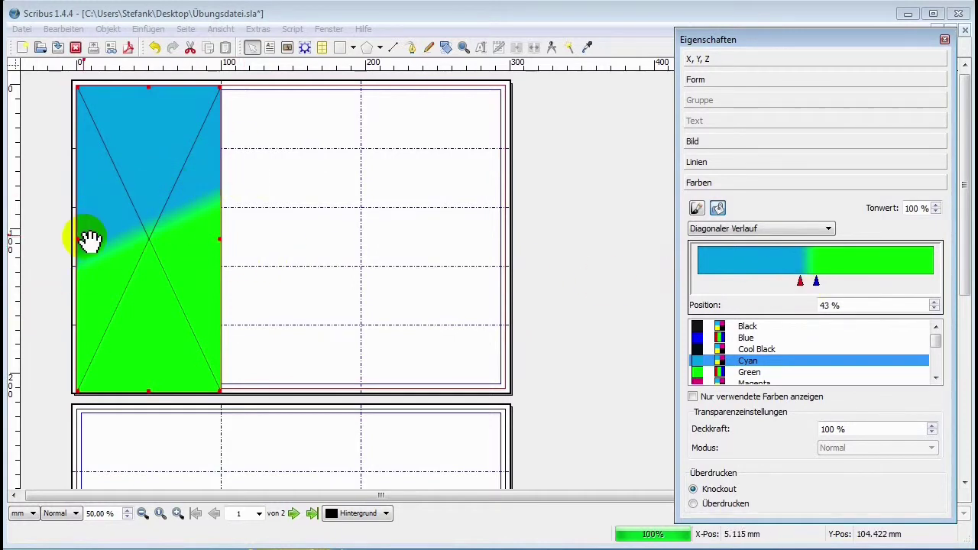
pyautogui.moveTo(90, 241)
pyautogui.mouseDown()
pyautogui.moveTo(118, 273)
pyautogui.moveTo(172, 212)
pyautogui.moveTo(156, 134)
pyautogui.moveTo(171, 200)
pyautogui.mouseUp()
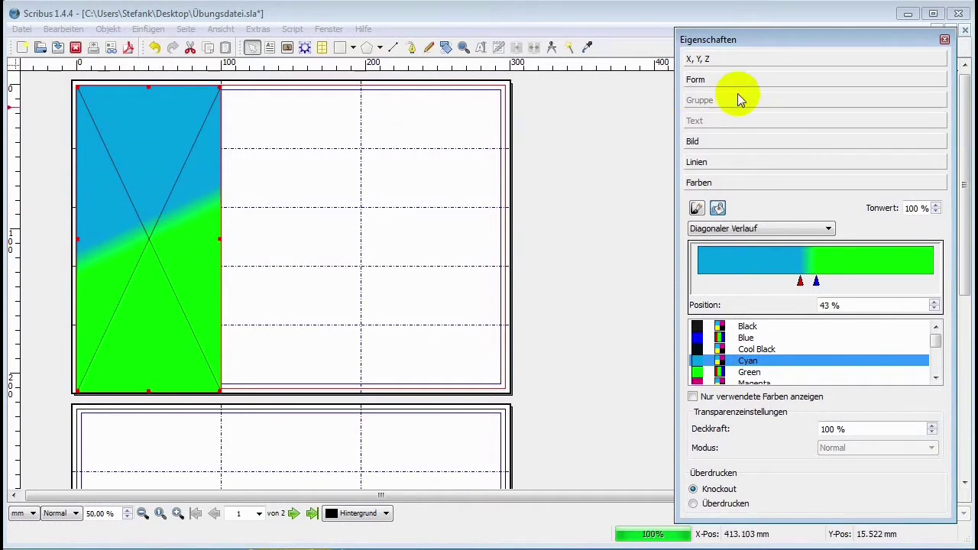
# Lower the gradient-filled frame by one level so it lies behind the penguin picture
pyautogui.click(707, 61)
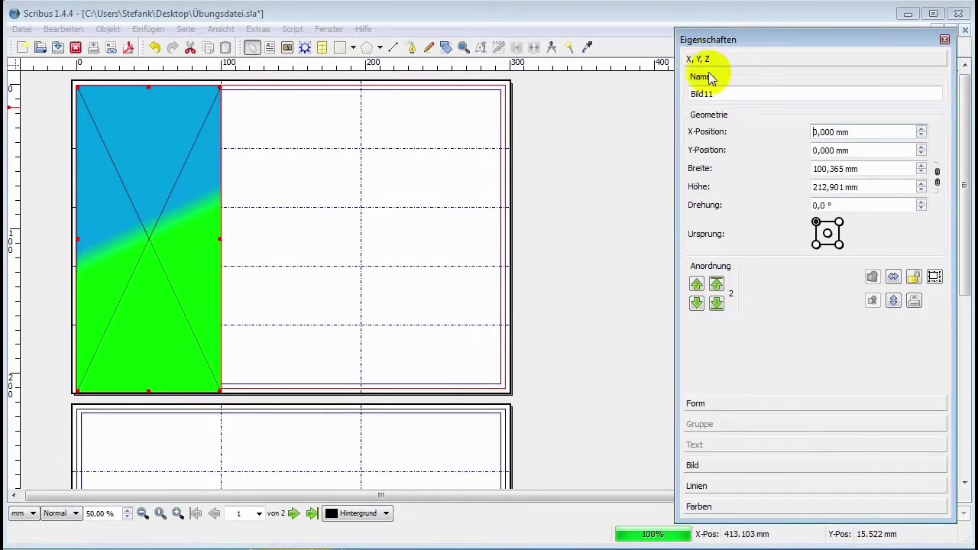
pyautogui.click(697, 304)
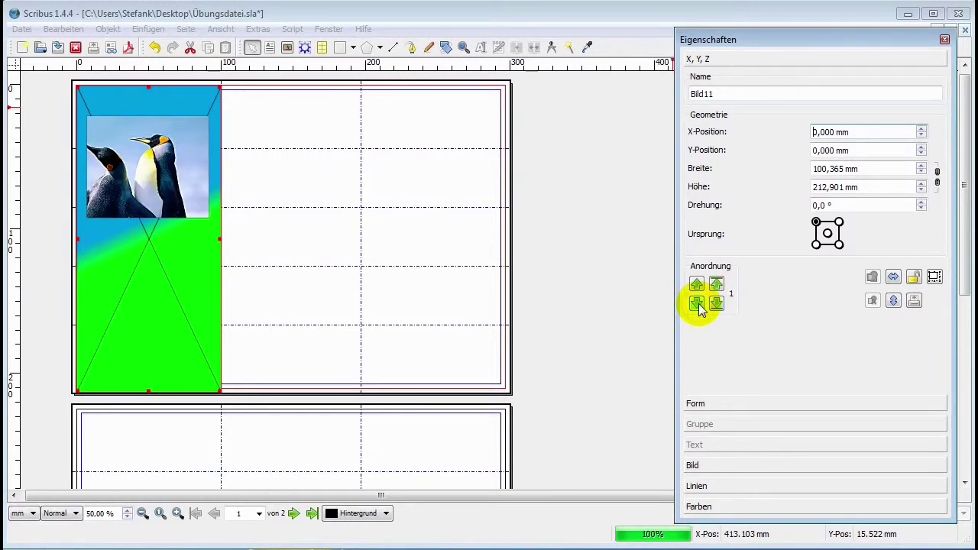